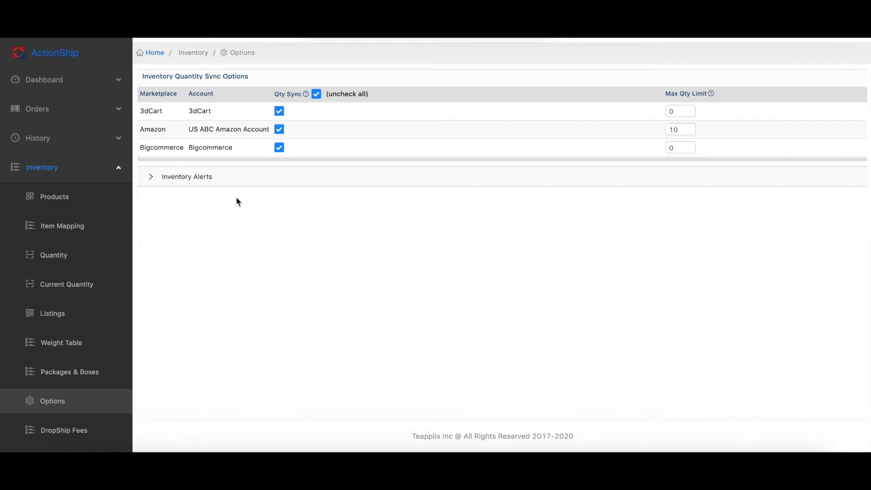
# - Add an In Stock quantity record of 40 for Test Item with post date Jul 18, 2020, and save it
pyautogui.click(63, 259)
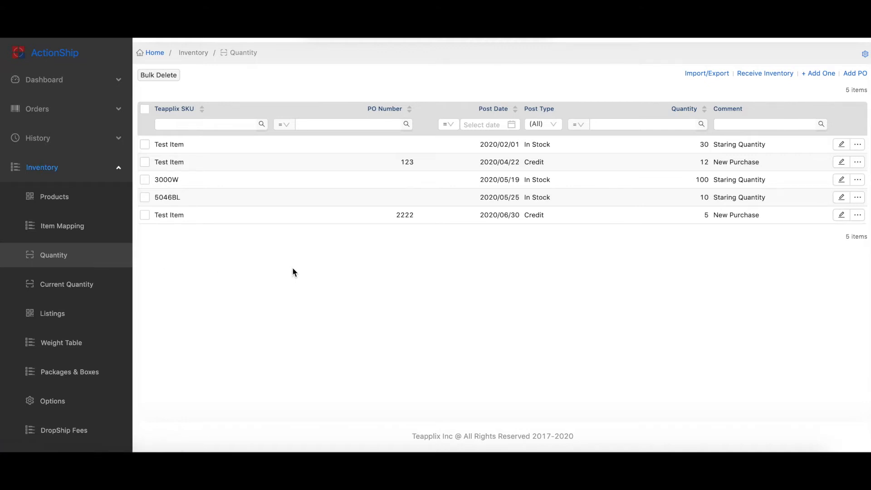
pyautogui.click(813, 75)
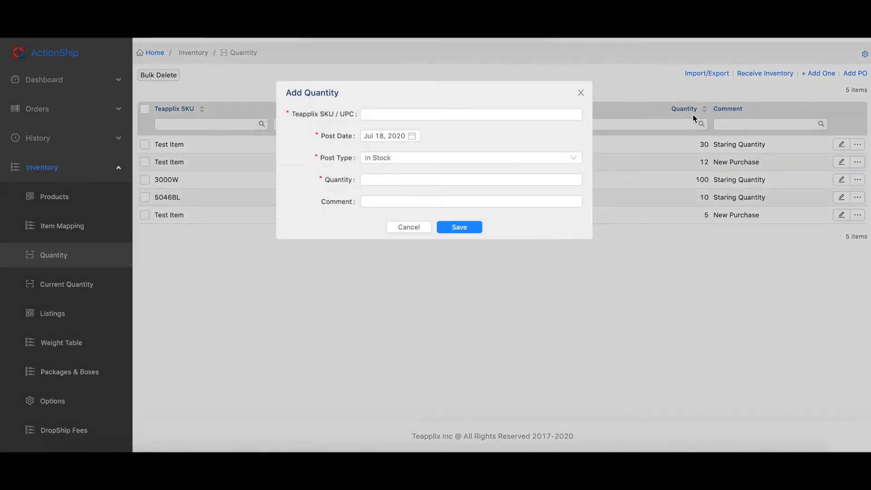
pyautogui.click(574, 179)
pyautogui.click(534, 114)
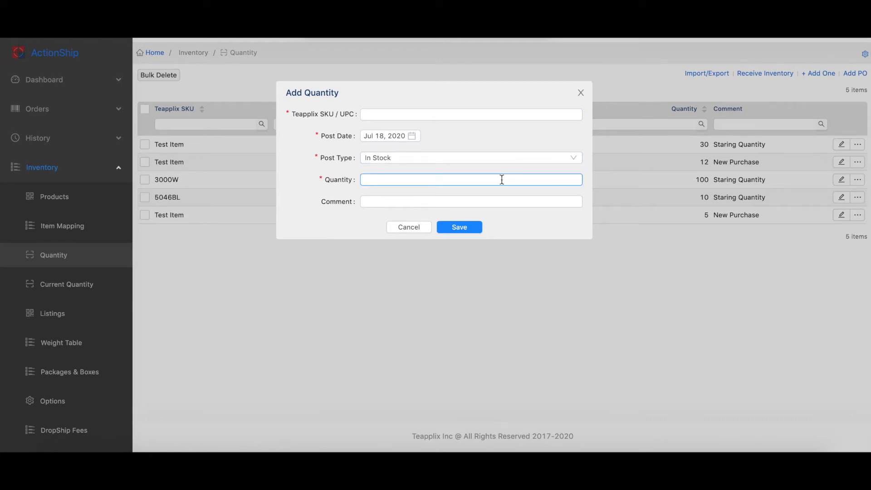
pyautogui.click(492, 160)
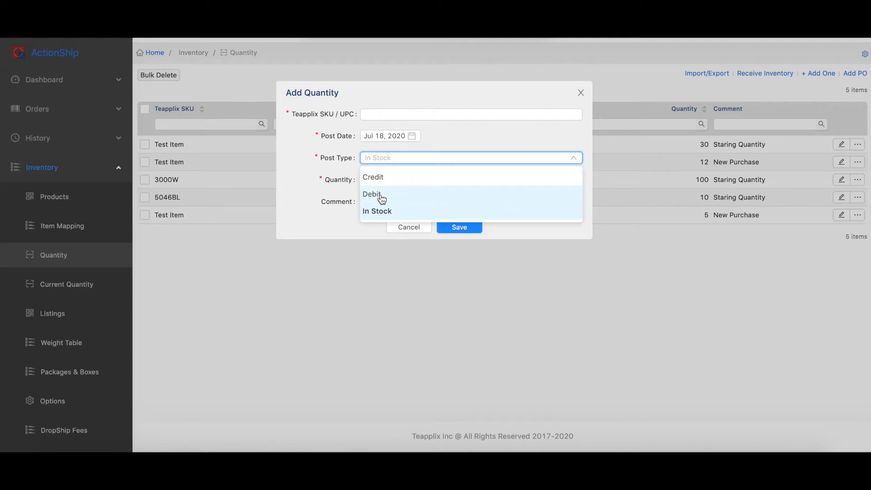
pyautogui.click(381, 211)
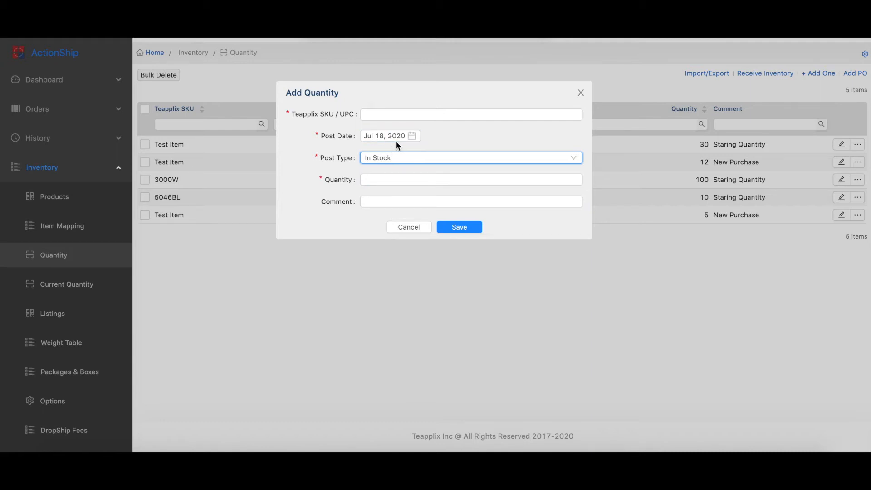
pyautogui.click(398, 179)
pyautogui.write('40')
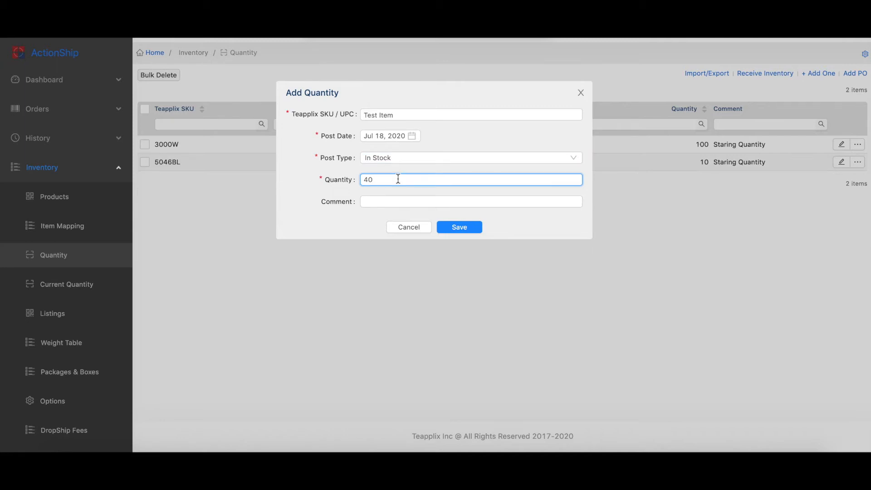
pyautogui.click(459, 228)
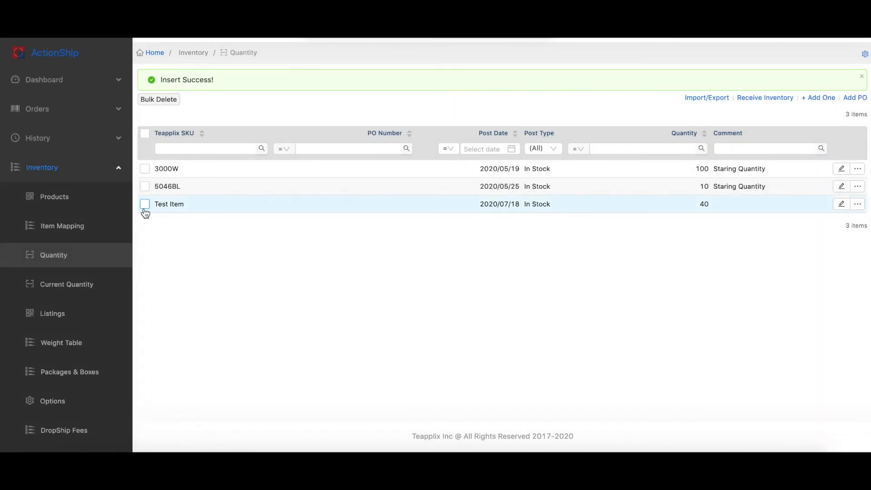
# - Examine the item type and child items of the Test Item 2PK combo product, and return to the product list
pyautogui.click(64, 199)
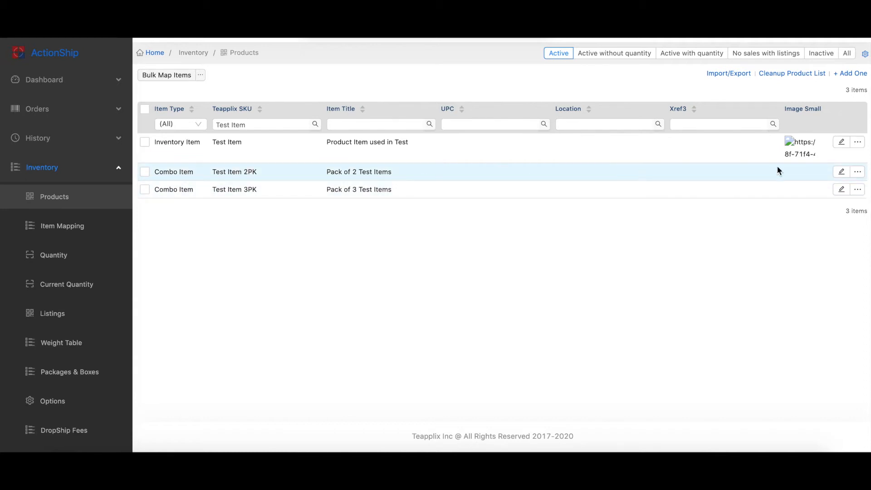
pyautogui.click(841, 171)
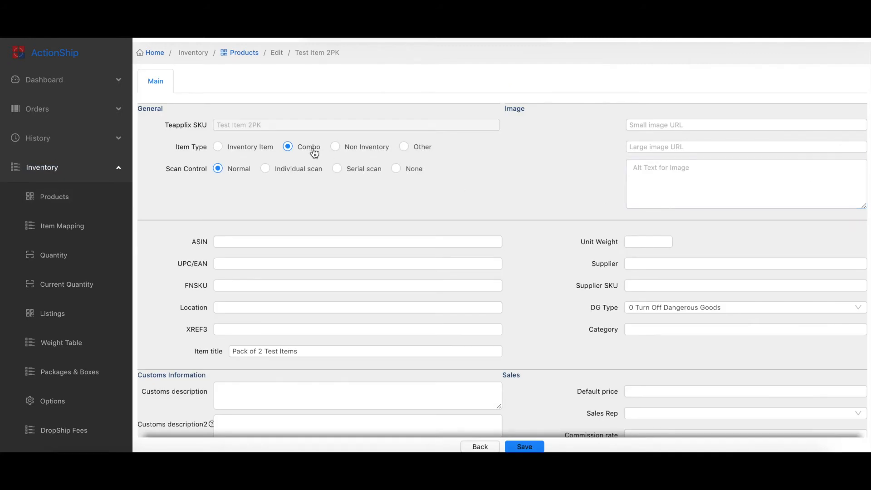
pyautogui.scroll(-5, 314, 153)
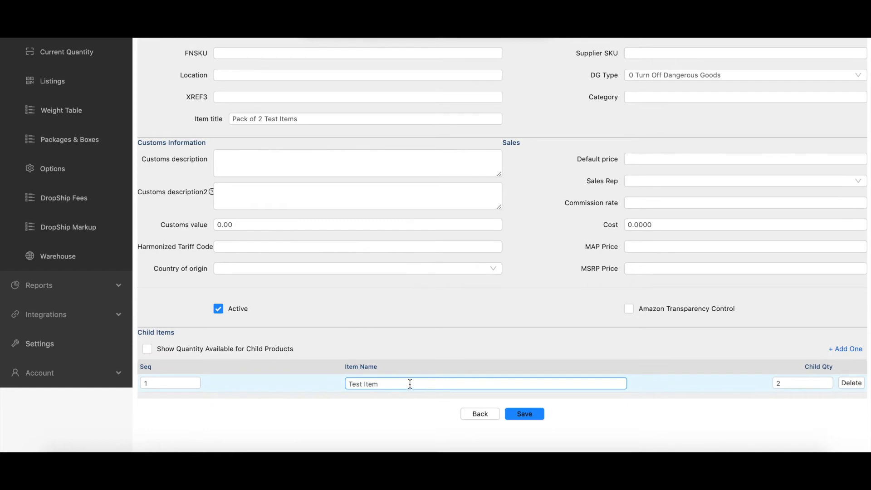
pyautogui.click(478, 415)
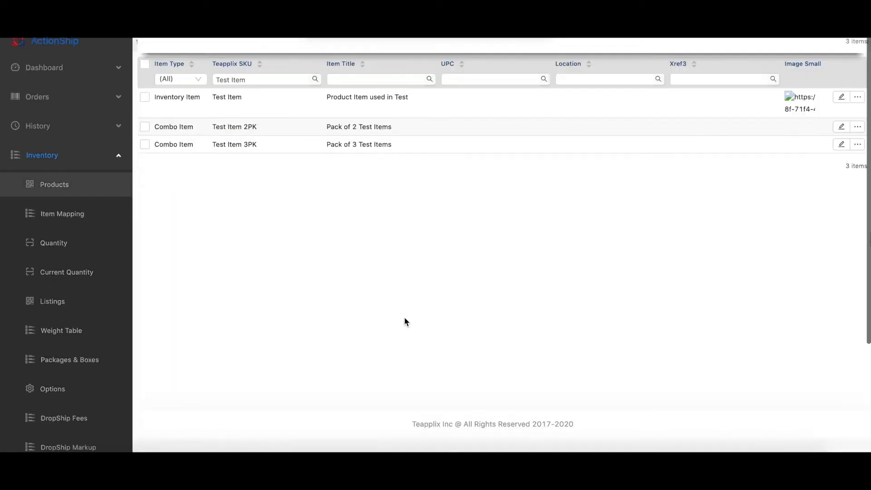
pyautogui.scroll(-1, 405, 318)
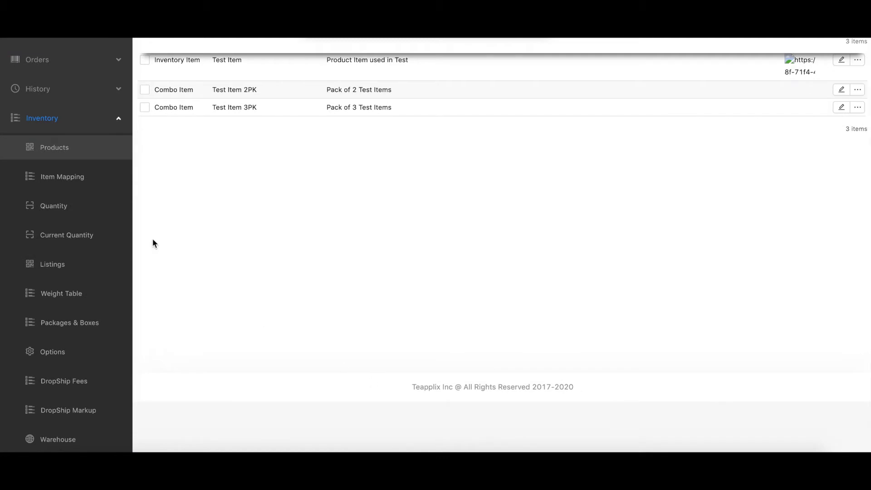
pyautogui.scroll(2, 153, 250)
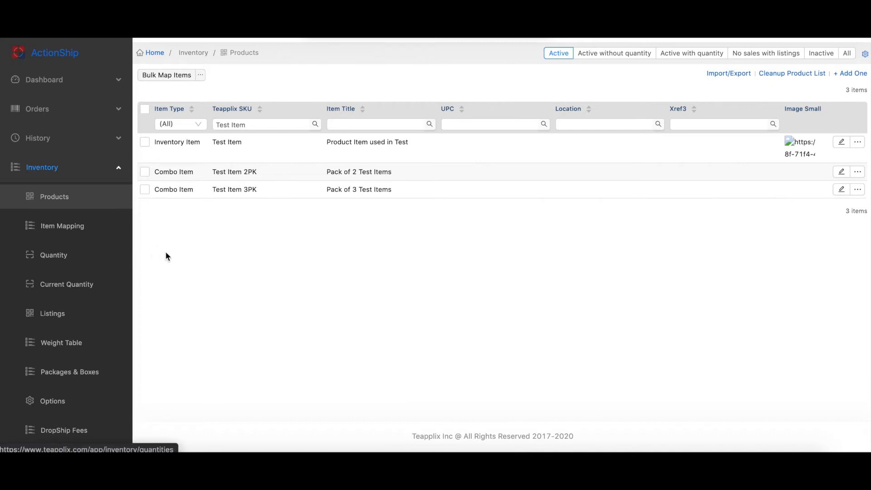
# - Export the inventory quantity records to a CSV file with all columns
pyautogui.click(63, 256)
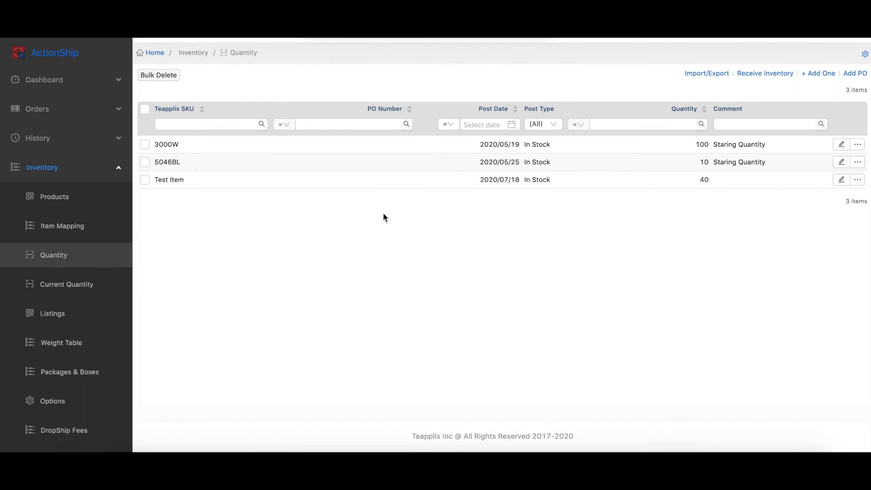
pyautogui.click(699, 79)
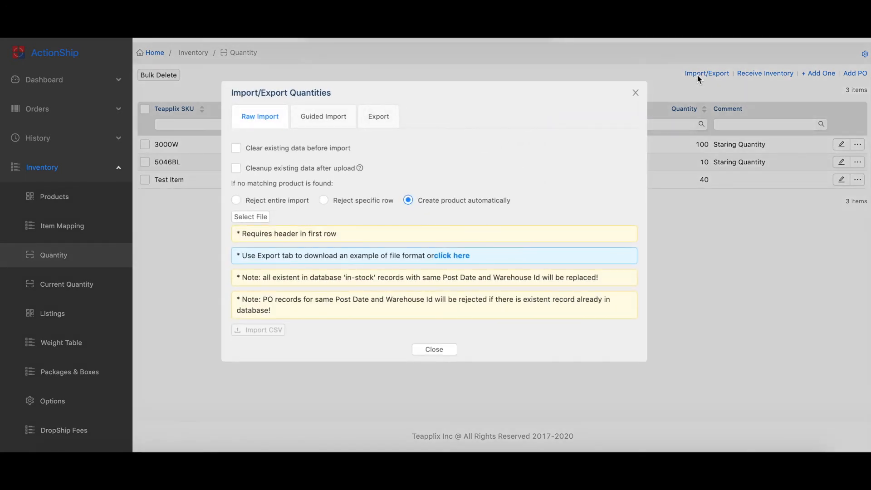
pyautogui.click(379, 117)
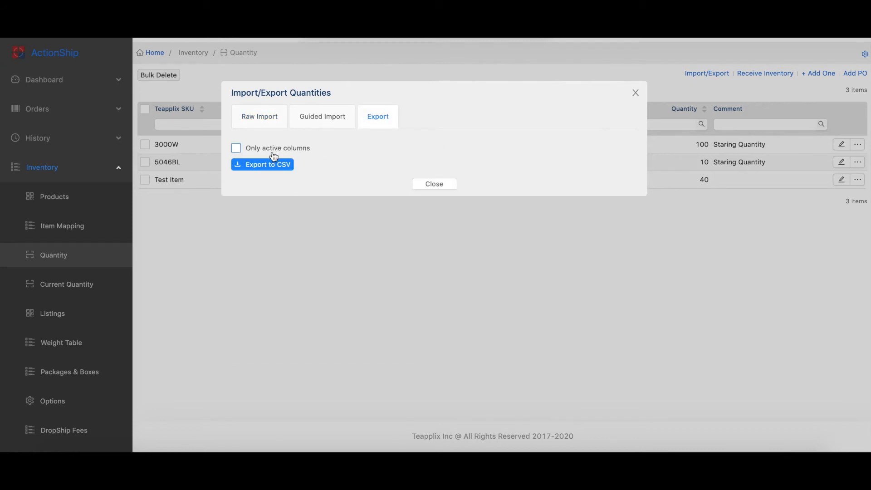
pyautogui.click(262, 168)
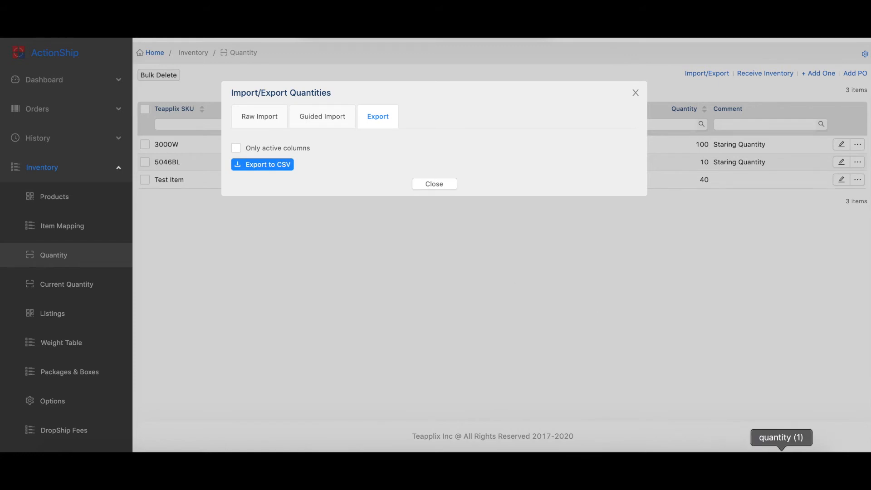
# - Open the exported quantity file and set the Test Item row's Post Date to 7/18/20
pyautogui.click(782, 451)
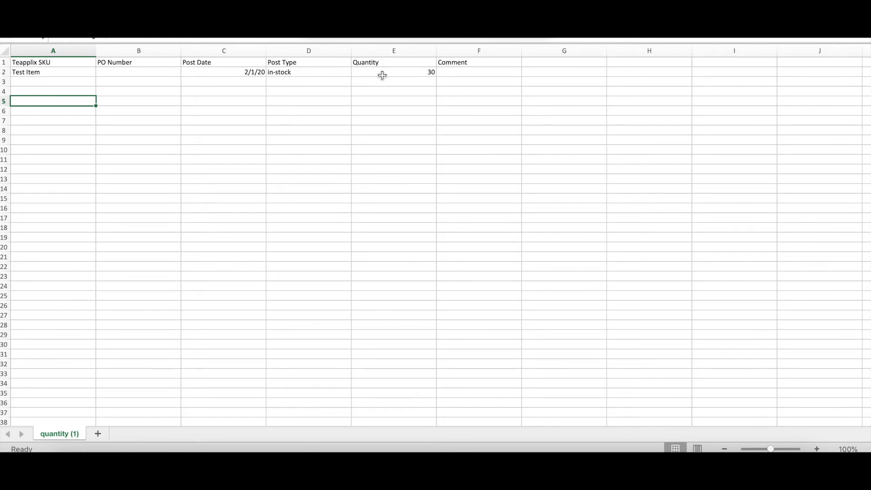
pyautogui.click(335, 69)
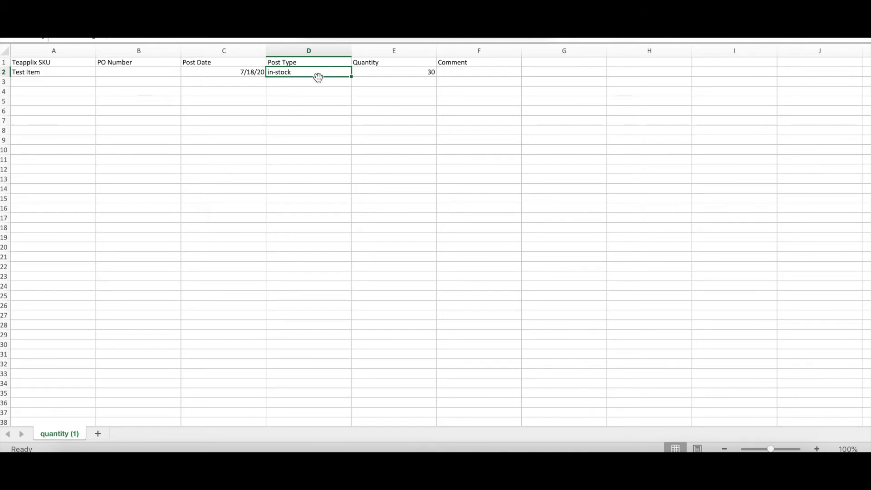
pyautogui.click(230, 73)
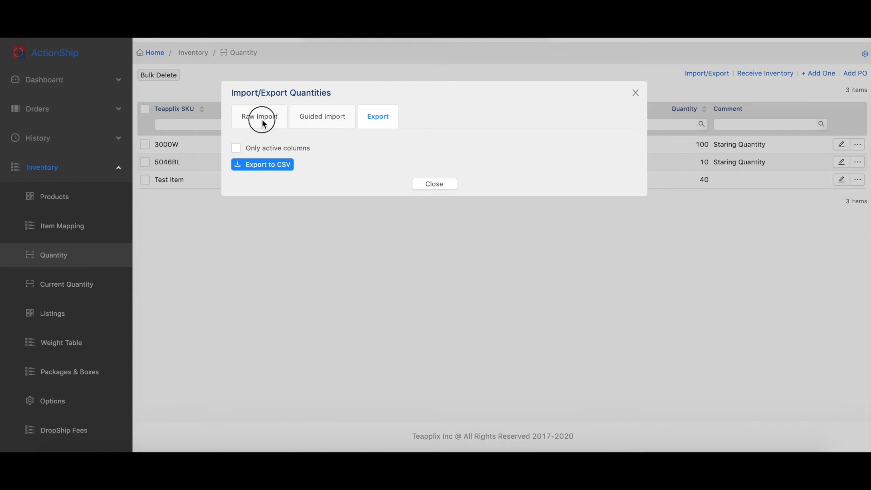
# - Review the raw import settings for uploading a quantity CSV in ActionShip, and close the dialog without importing
pyautogui.click(262, 120)
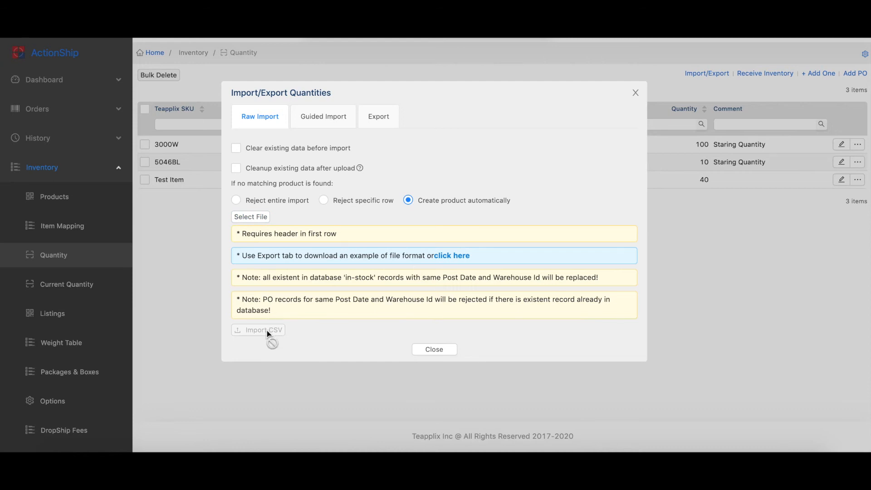
pyautogui.click(425, 350)
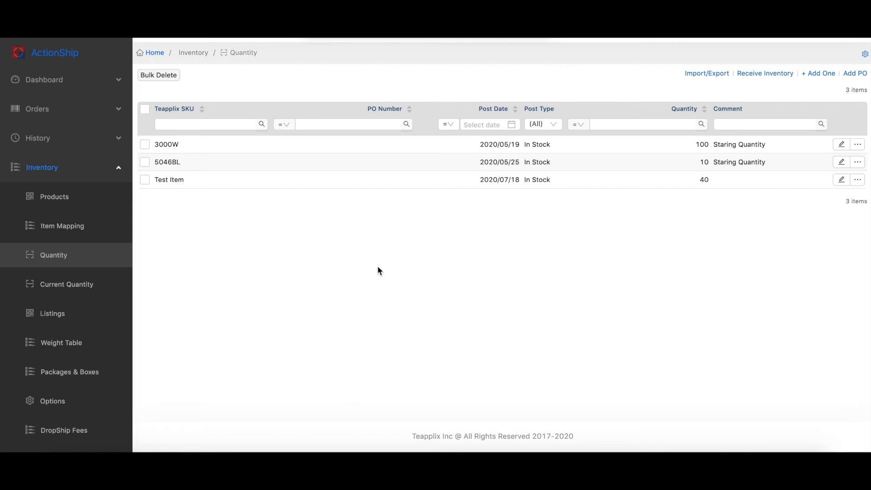
# - Look at the post type choices in a new quantity record form, and leave the form without saving
pyautogui.click(633, 129)
pyautogui.click(820, 74)
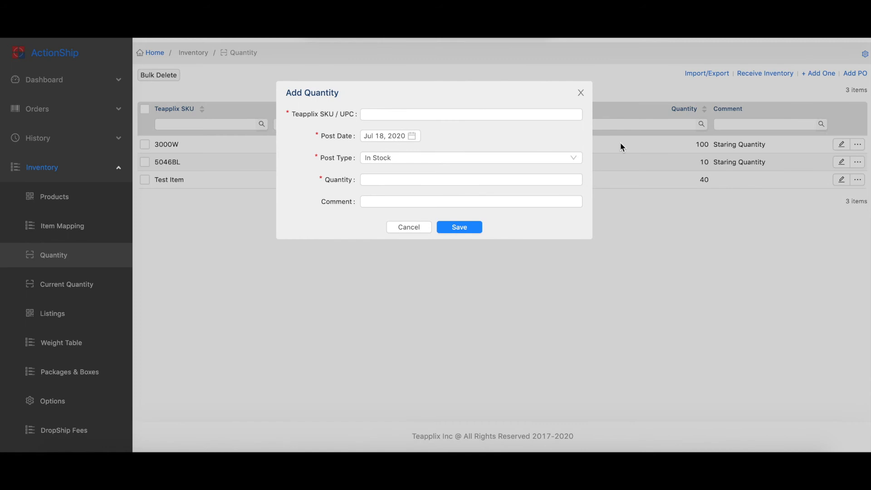
pyautogui.click(562, 163)
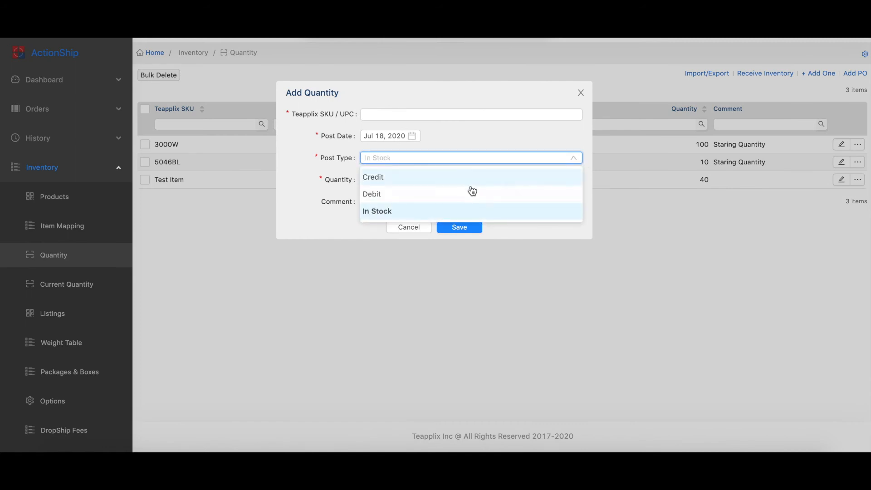
pyautogui.click(466, 183)
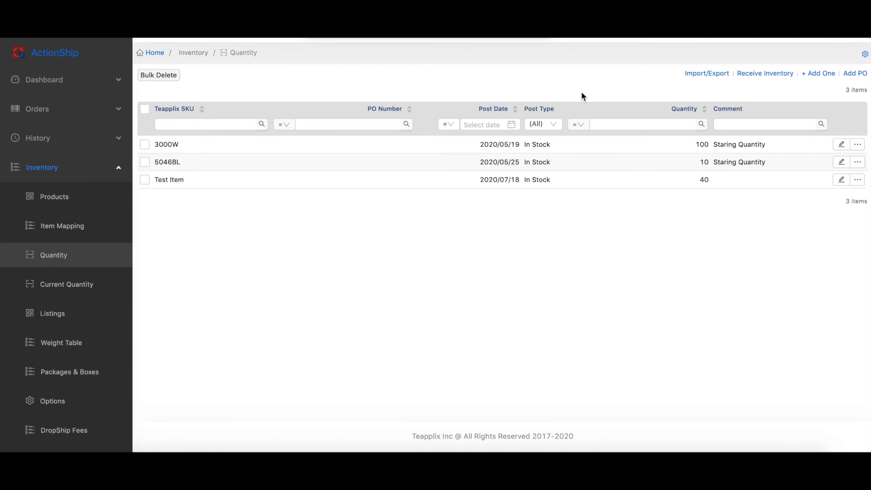
# - View the Add PO and Receive Inventory forms on the Quantity page, cancelling each one
pyautogui.click(857, 75)
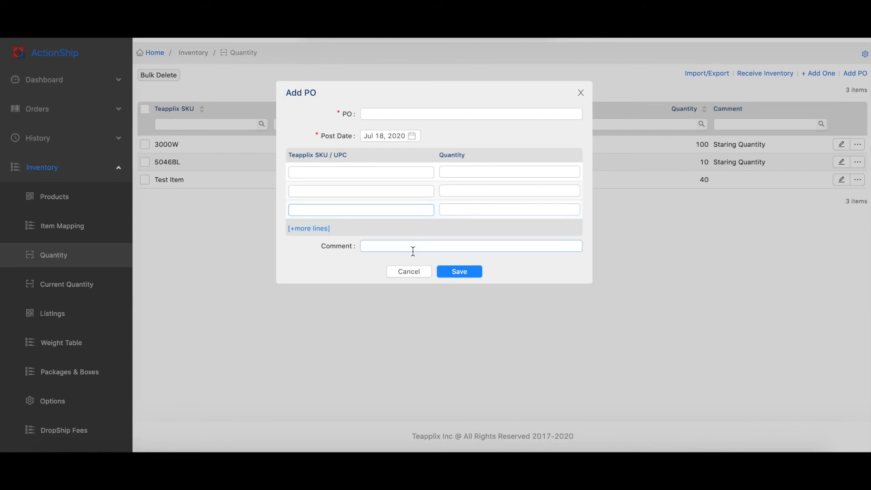
pyautogui.click(410, 273)
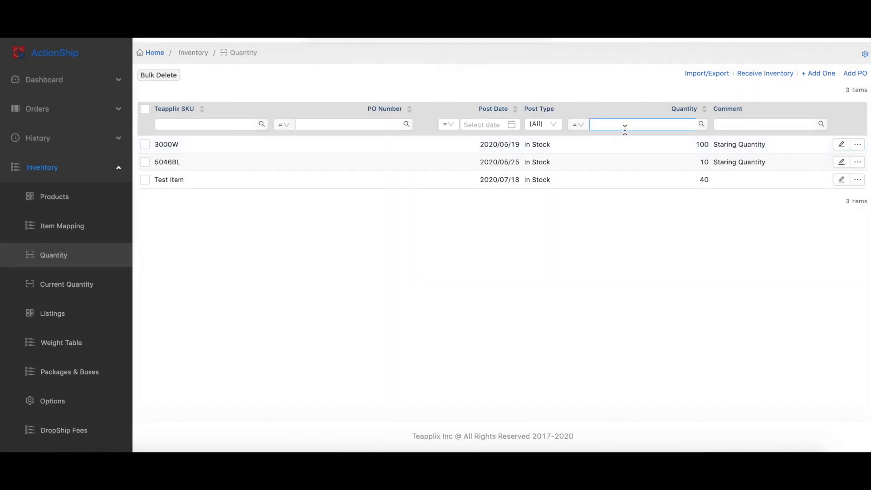
pyautogui.click(751, 74)
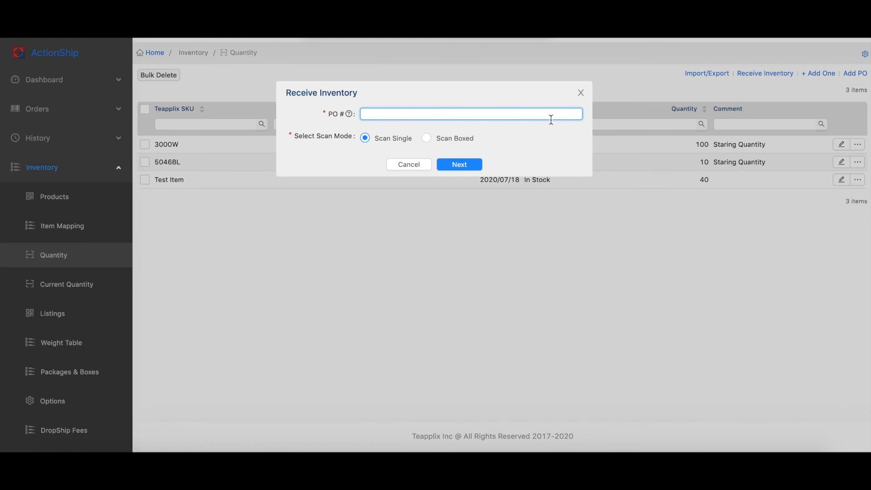
pyautogui.click(408, 167)
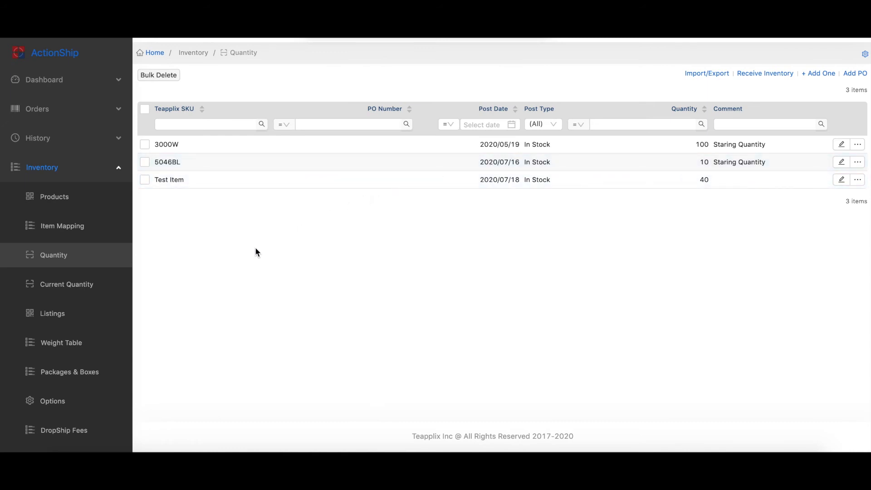
# - Review the current quantities and view the Adjust Quantity form for Test Item, cancelling it without changes
pyautogui.click(82, 287)
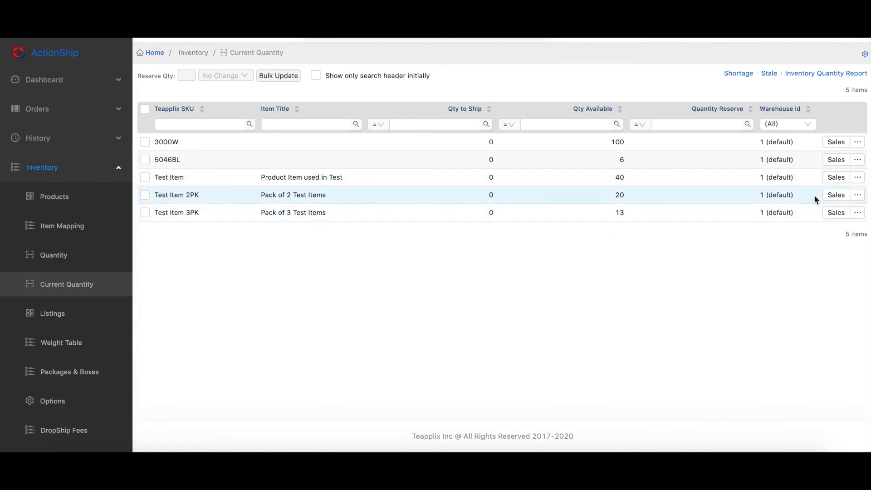
pyautogui.click(857, 177)
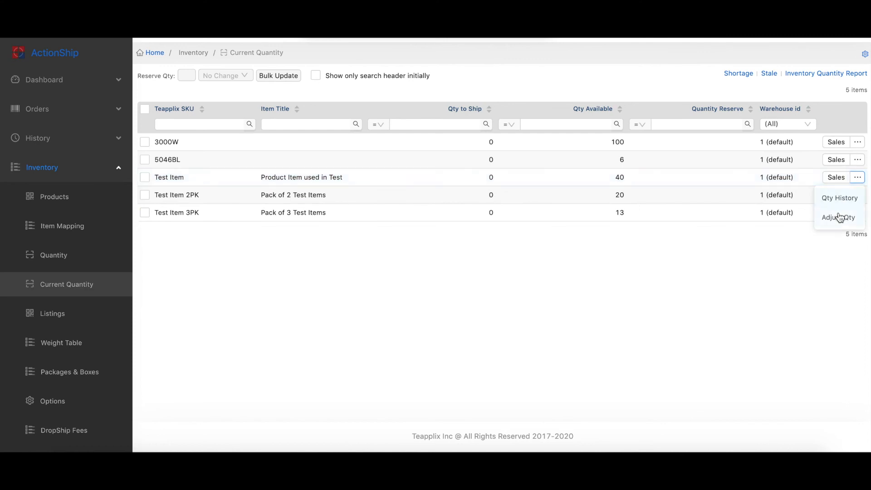
pyautogui.click(837, 218)
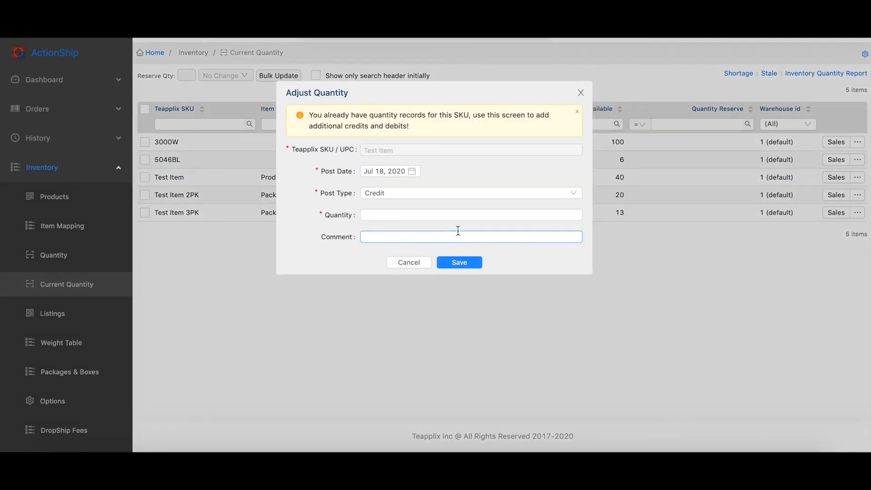
pyautogui.click(414, 267)
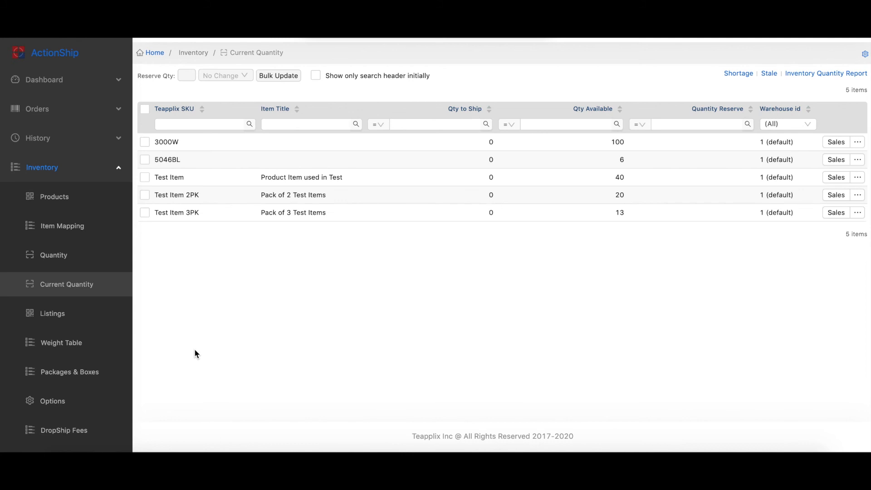
# - Check the Max Qty Limit of the US ABC Amazon Account in the inventory quantity sync options
pyautogui.click(60, 404)
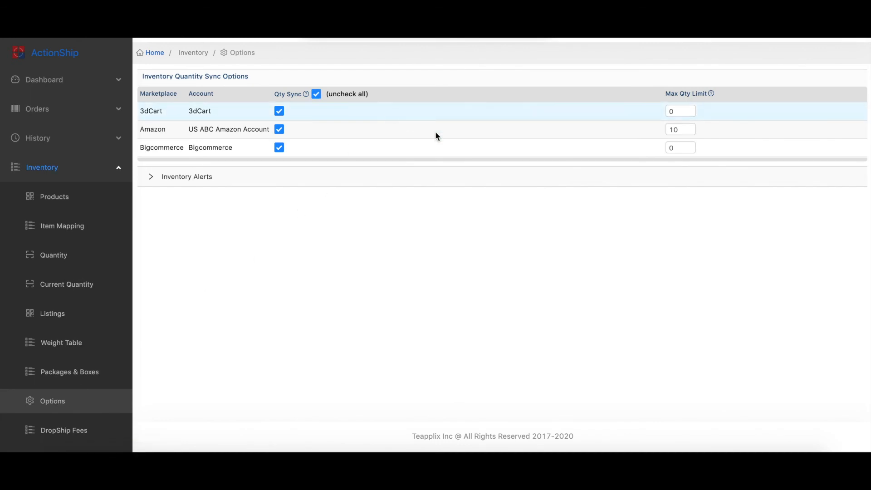
pyautogui.click(680, 130)
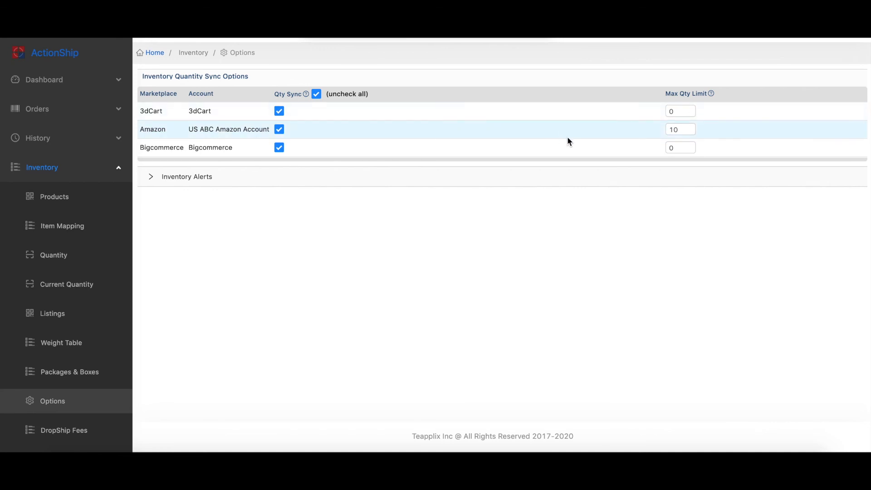
# - Compare the Max Qty Limit settings of the Amazon and 3dCart accounts in the inventory quantity sync options
pyautogui.click(684, 130)
pyautogui.click(684, 111)
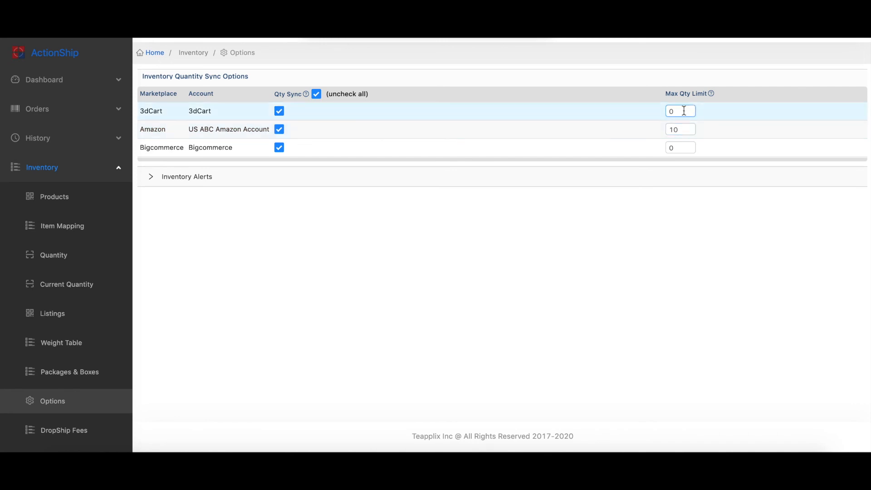
pyautogui.click(445, 119)
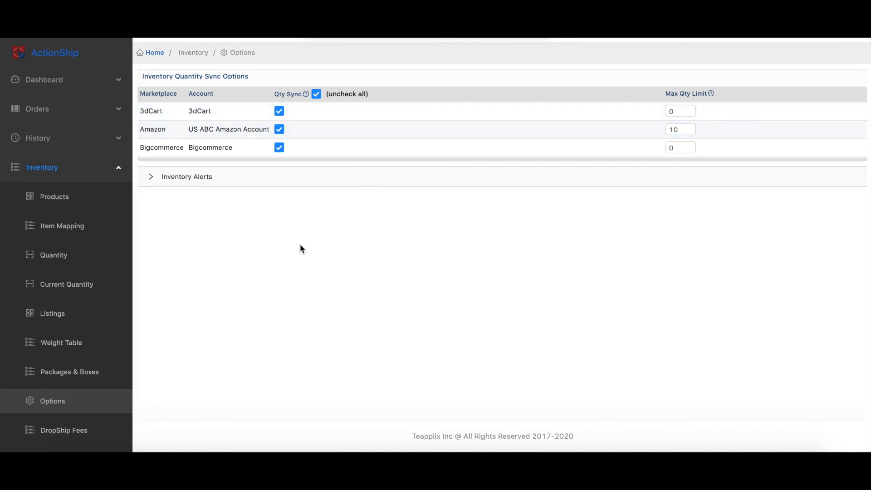
# - Bulk update the reserve quantity of SKU 5046BL to 5 pcs in the Current Quantity list
pyautogui.click(89, 286)
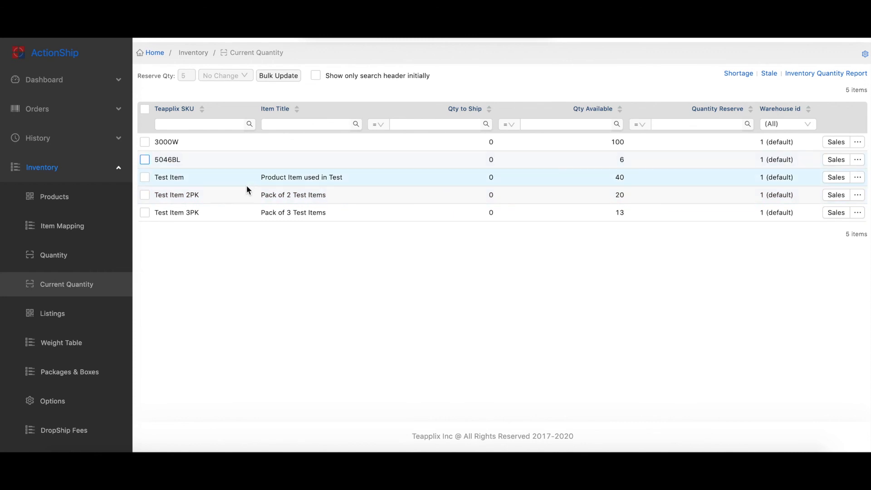
pyautogui.click(145, 160)
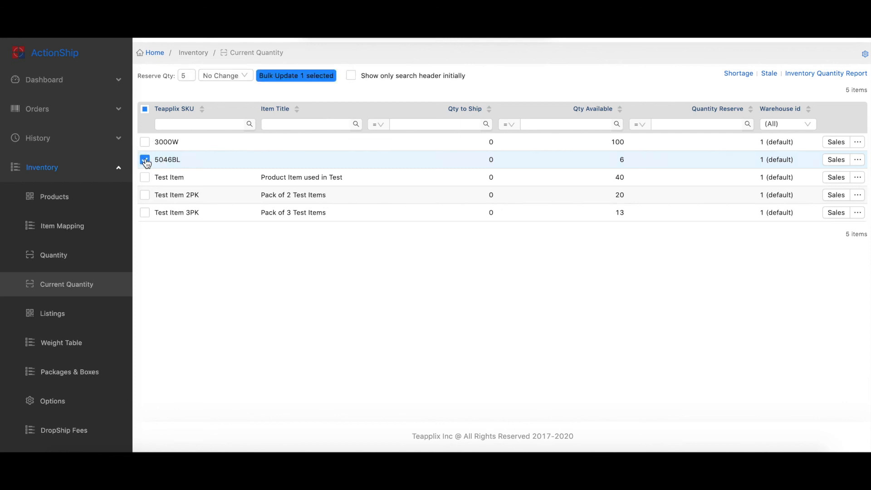
pyautogui.click(191, 76)
pyautogui.click(191, 75)
pyautogui.click(213, 76)
pyautogui.click(192, 76)
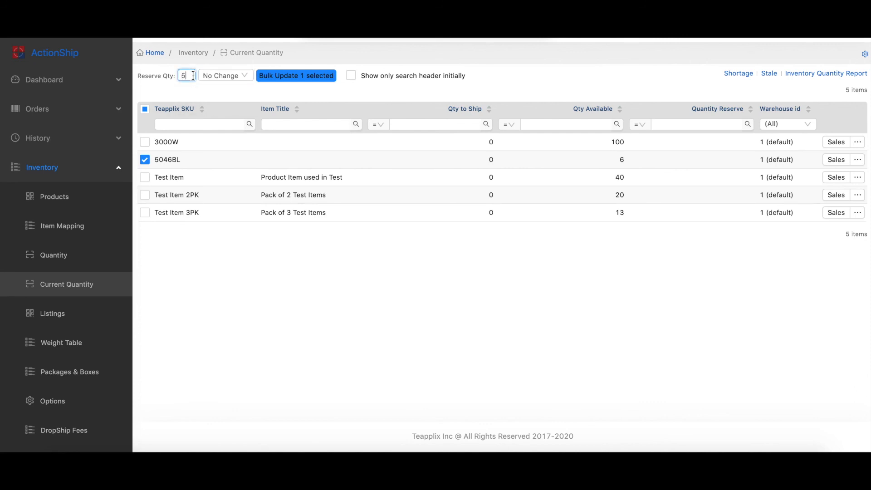
pyautogui.click(220, 78)
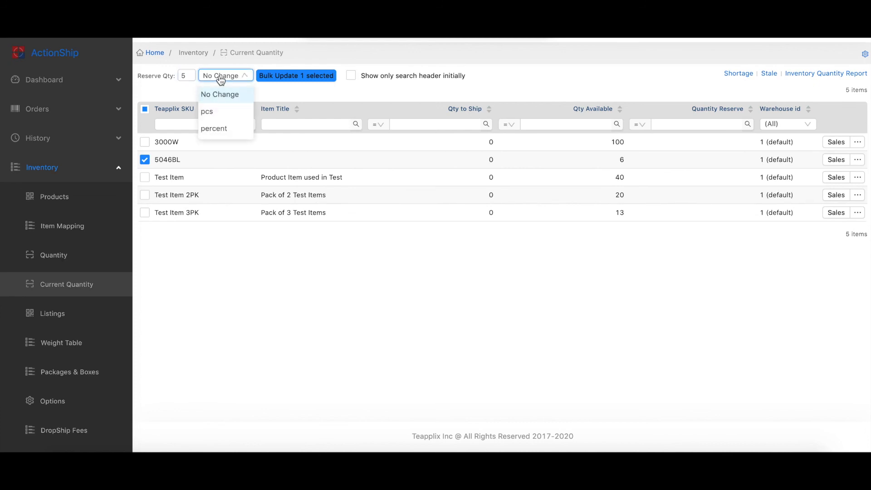
pyautogui.click(209, 113)
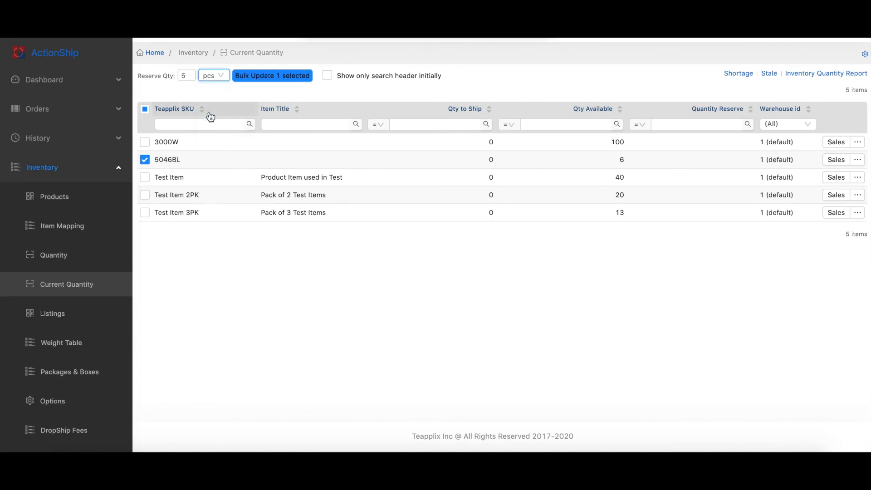
pyautogui.click(263, 78)
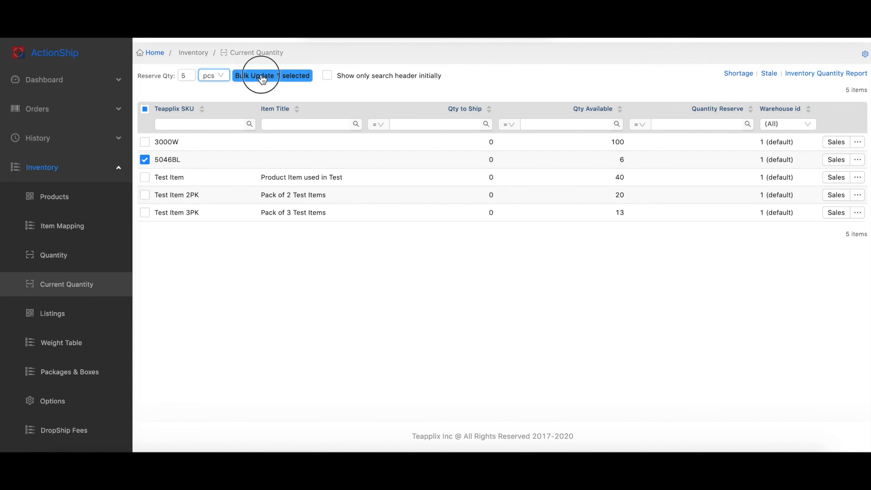